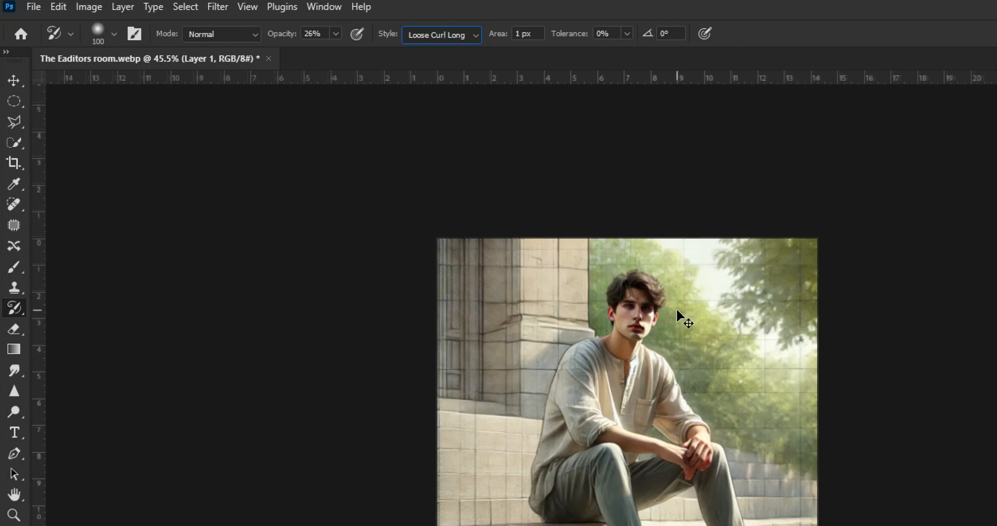
Collapse the History panel to clear the canvas area
scroll(677, 310, "up", 5)
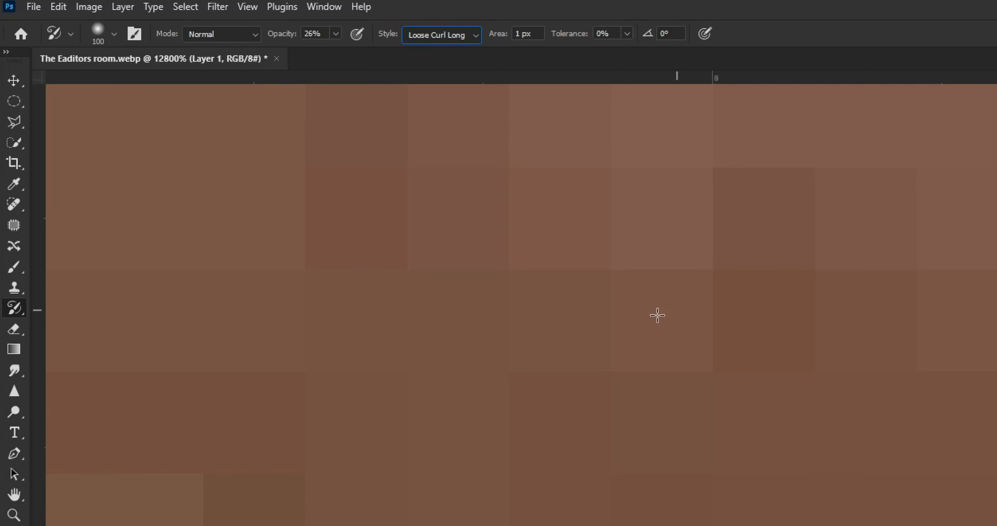
scroll(657, 314, "down", 9)
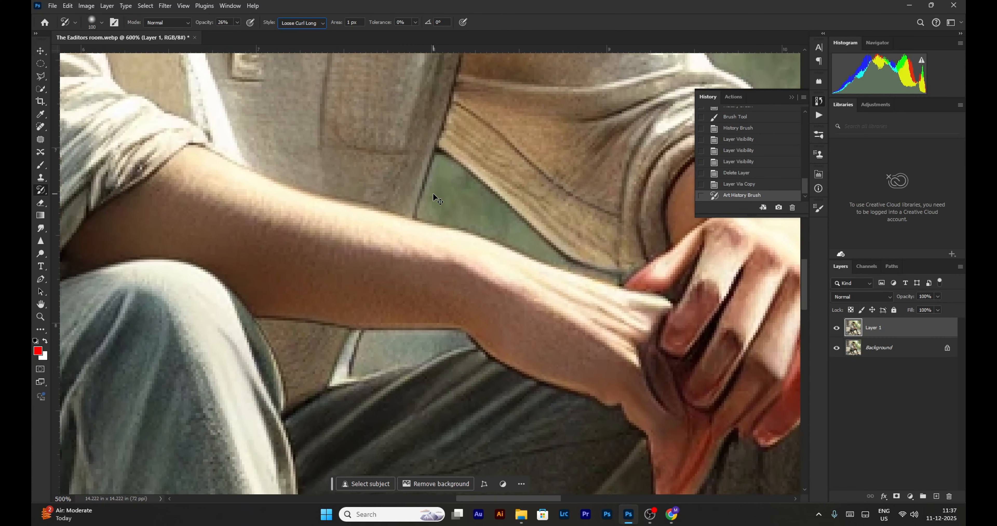
scroll(435, 199, "down", 5)
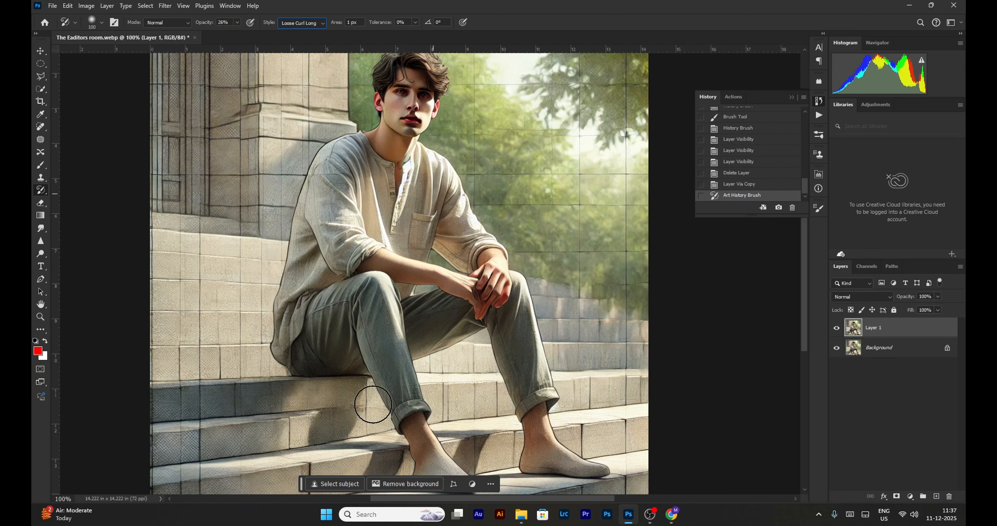
left_click(792, 97)
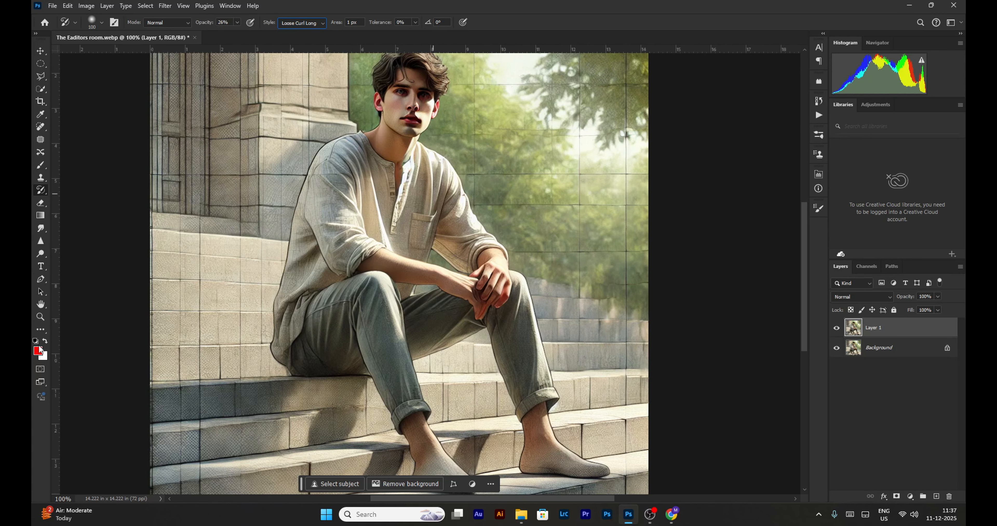
key("ctrl+minus")
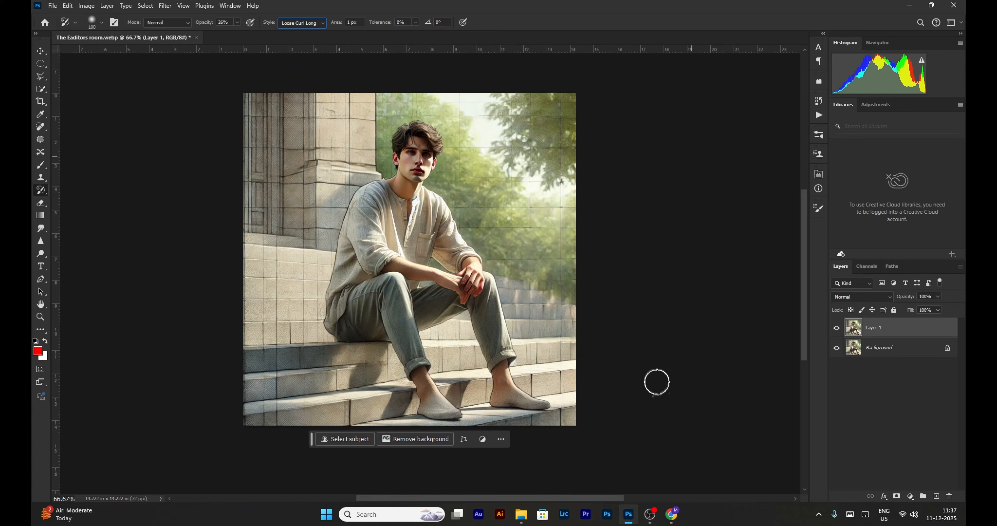
Brush soft red over the image on Layer 1 and tint parts of it with a cyan foreground colour
key("b")
mouse_move(558, 112)
left_mouse_down()
mouse_move(590, 167)
mouse_move(583, 303)
mouse_move(264, 383)
mouse_move(268, 123)
mouse_move(478, 323)
mouse_move(271, 387)
left_mouse_up()
left_click(38, 351)
left_click(750, 398)
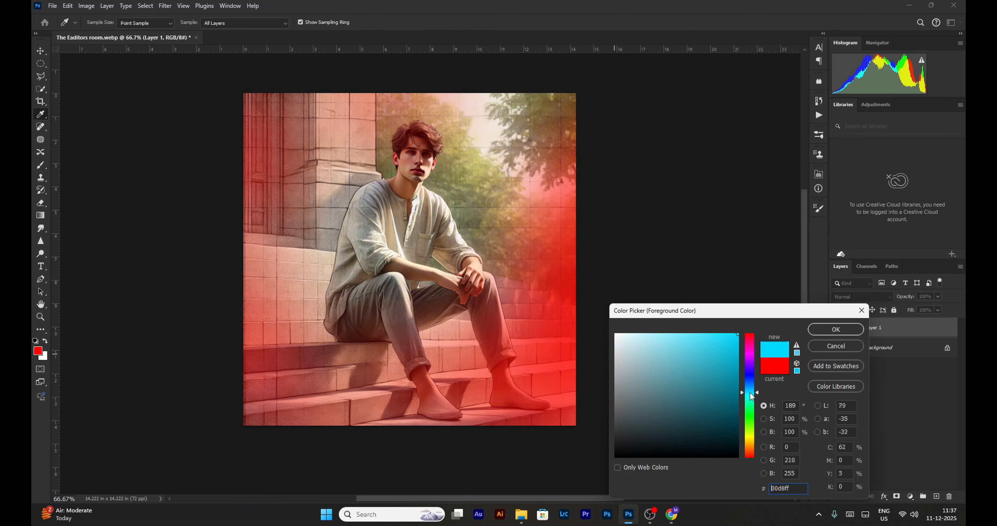
left_click(836, 329)
key("ctrl+z")
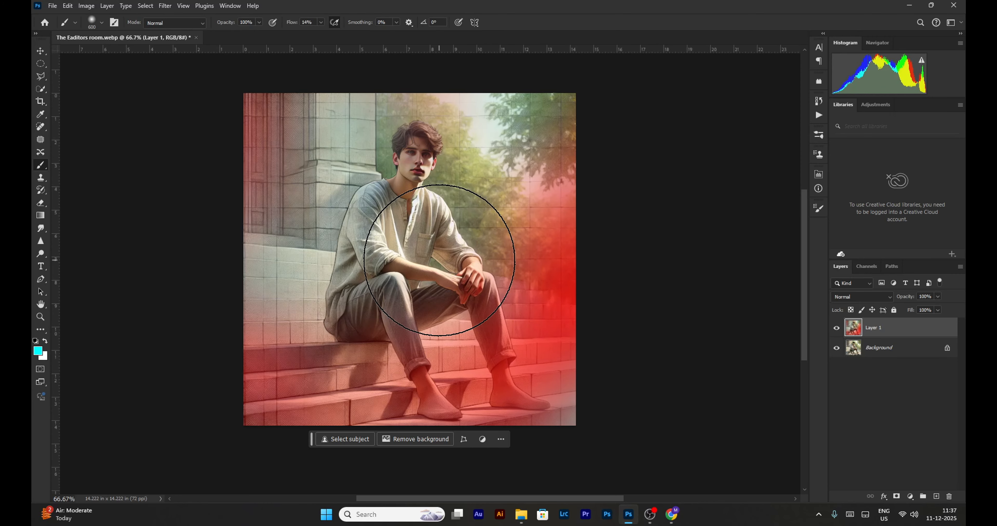
Restore the original colours over the man's trousers on Layer 1 with the History Brush
key("z")
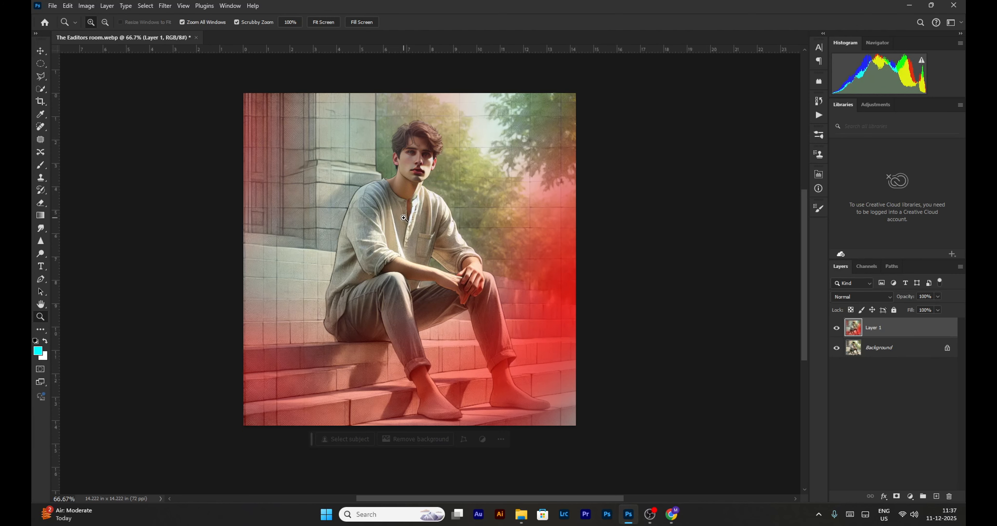
left_click_drag(405, 218, 425, 237)
left_click_drag(410, 190, 425, 194)
left_click_drag(314, 217, 341, 200)
left_click_drag(407, 201, 380, 185)
scroll(502, 388, "down", 3)
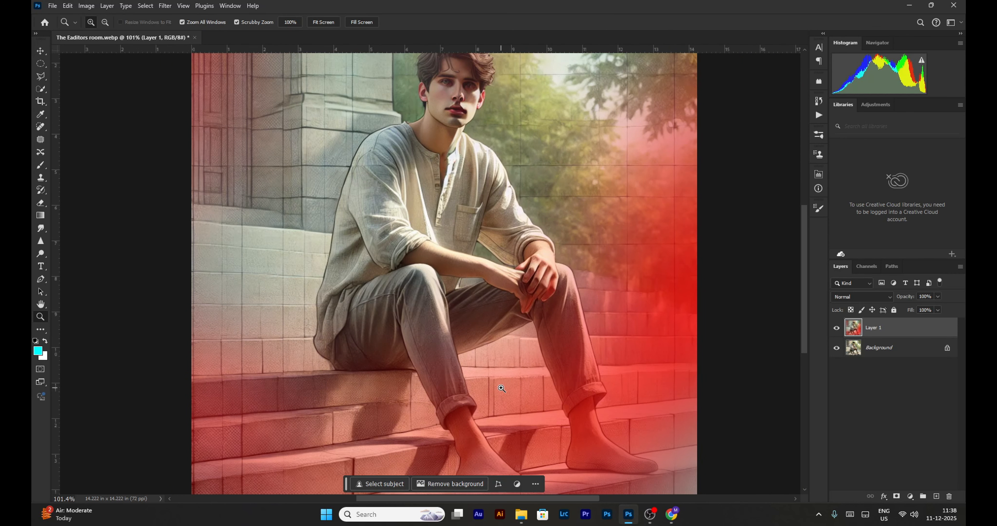
key("y")
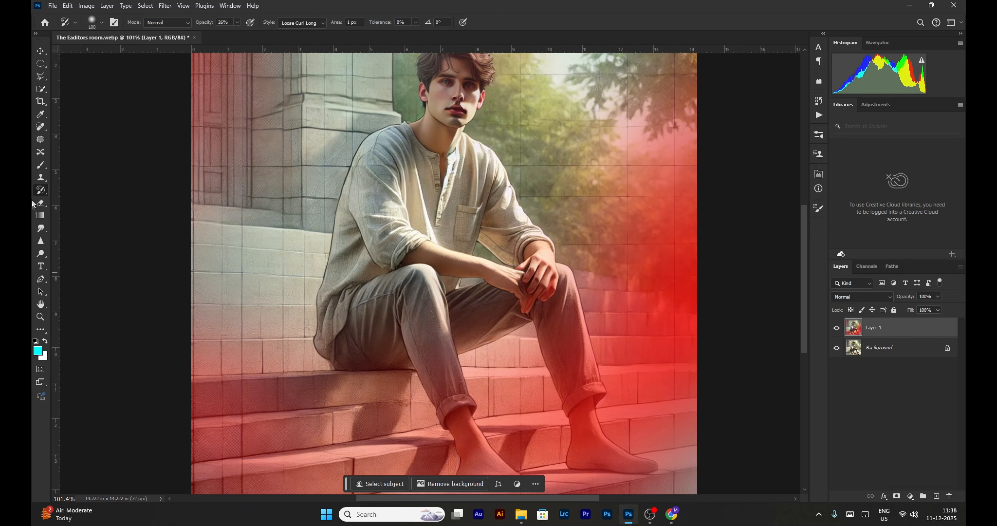
right_click(40, 191)
left_click(85, 191)
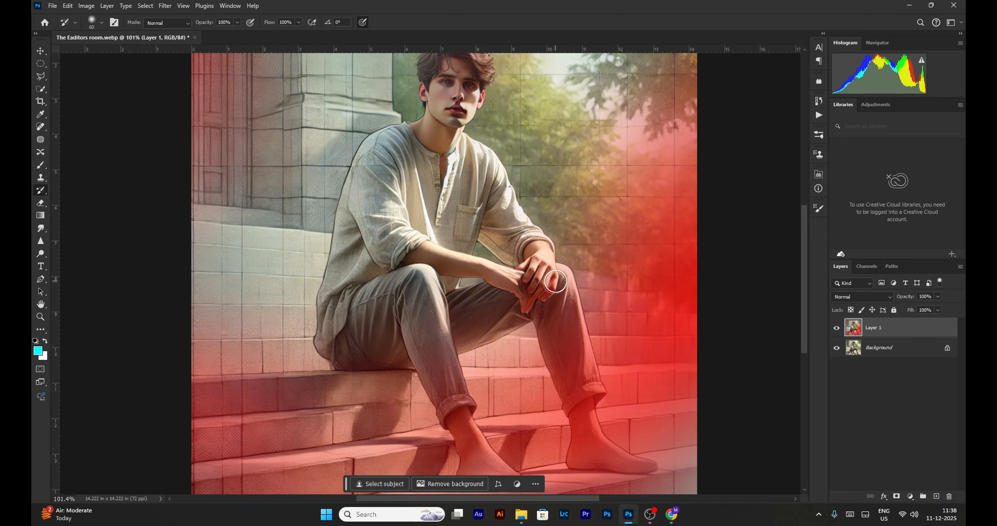
mouse_move(576, 336)
left_mouse_down()
mouse_move(566, 298)
mouse_move(582, 379)
mouse_move(557, 355)
mouse_move(550, 323)
mouse_move(546, 348)
mouse_move(533, 317)
mouse_move(566, 369)
mouse_move(542, 357)
mouse_move(525, 363)
mouse_move(510, 335)
mouse_move(506, 344)
mouse_move(483, 330)
mouse_move(439, 333)
mouse_move(448, 371)
mouse_move(402, 296)
left_mouse_up()
Enlarge the History Brush to 200 px and restore the man's lower legs, feet and the steps between them
key("bracketright")
key("bracketright")
key("bracketright")
key("bracketright")
key("bracketright")
key("bracketright")
key("bracketright")
key("bracketright")
scroll(402, 296, "down", 1)
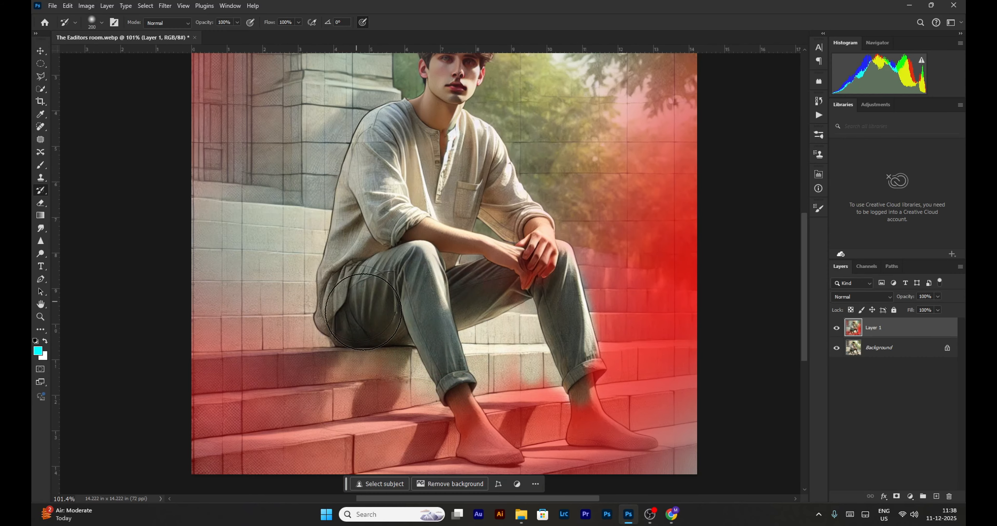
mouse_move(457, 414)
left_mouse_down()
mouse_move(494, 423)
mouse_move(590, 416)
mouse_move(556, 349)
left_mouse_up()
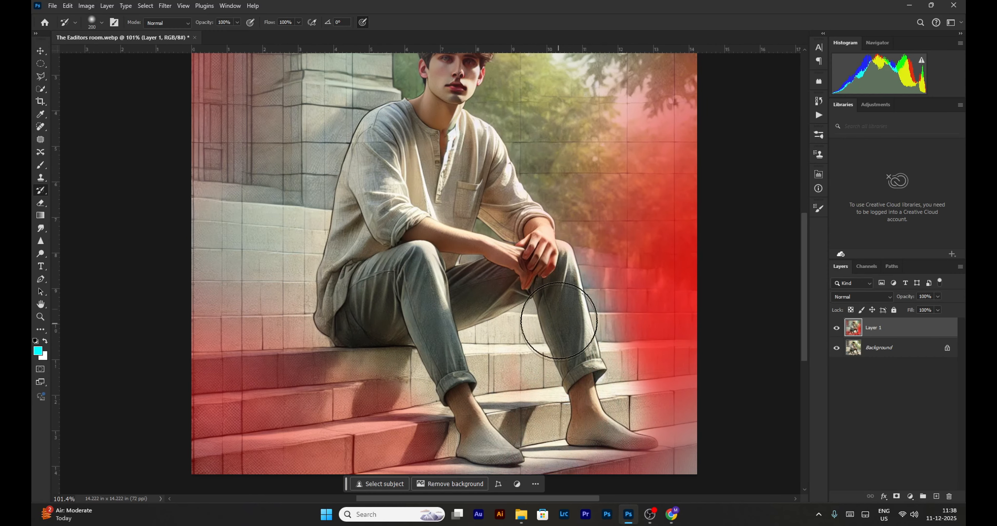
Restore the original colours of the man's upper body, the stone column, the wall and part of the steps with the History Brush
scroll(556, 349, "up", 2)
mouse_move(490, 189)
left_mouse_down()
mouse_move(458, 151)
mouse_move(449, 81)
mouse_move(465, 120)
left_mouse_up()
scroll(478, 160, "up", 3)
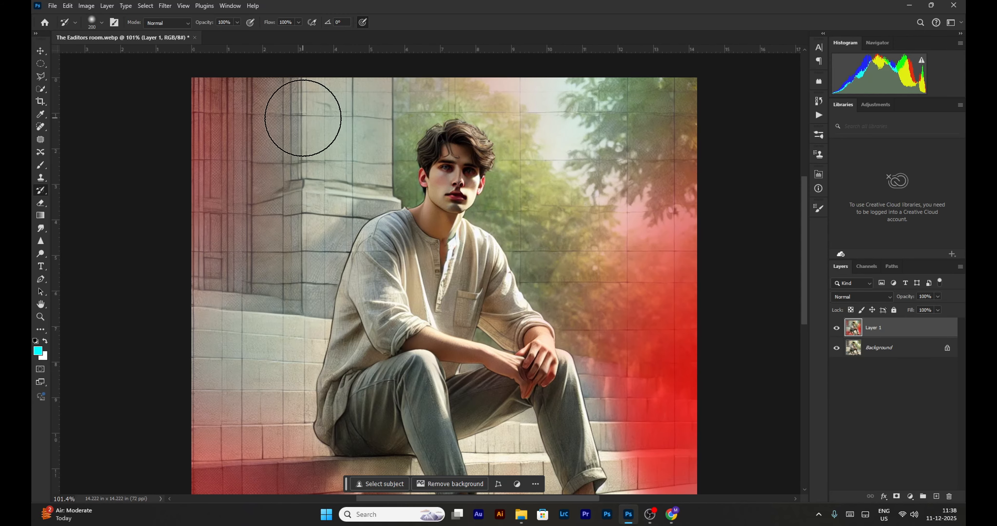
mouse_move(296, 107)
left_mouse_down()
mouse_move(307, 171)
mouse_move(287, 148)
mouse_move(262, 174)
mouse_move(253, 150)
mouse_move(281, 361)
left_mouse_up()
scroll(296, 324, "down", 3)
mouse_move(296, 324)
left_mouse_down()
mouse_move(196, 356)
mouse_move(280, 345)
mouse_move(374, 414)
left_mouse_up()
scroll(374, 415, "down", 1)
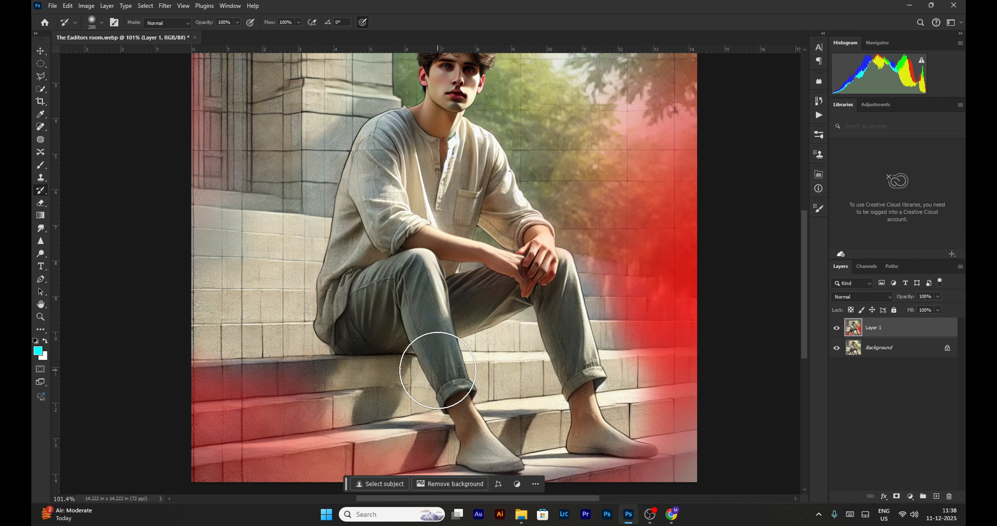
Swap the foreground and background colours and duplicate Layer 1
key("ctrl+1")
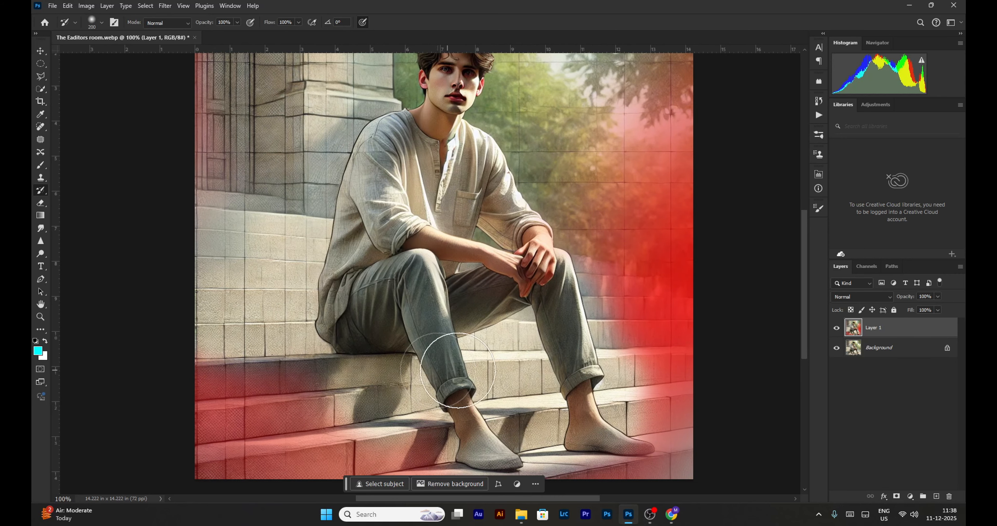
key("x")
key("z")
left_click(315, 22)
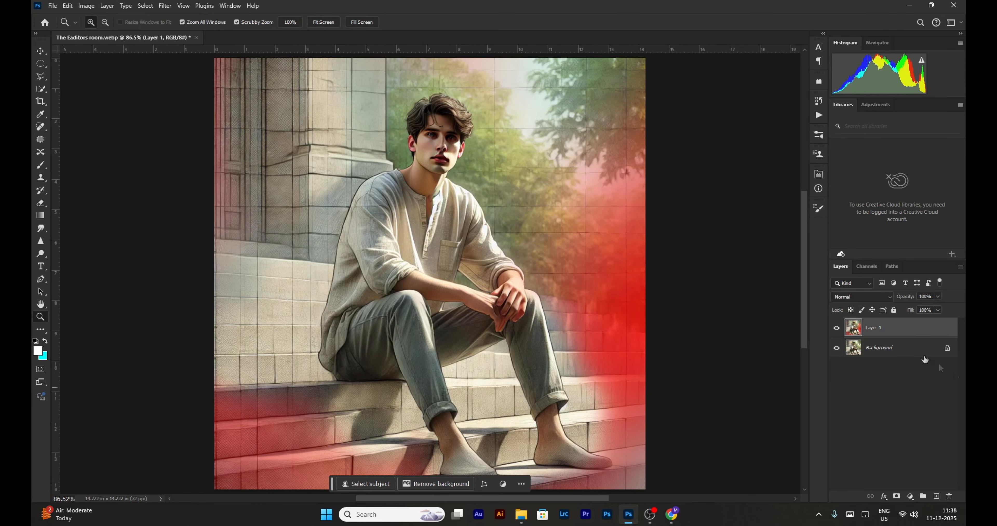
key("ctrl+k")
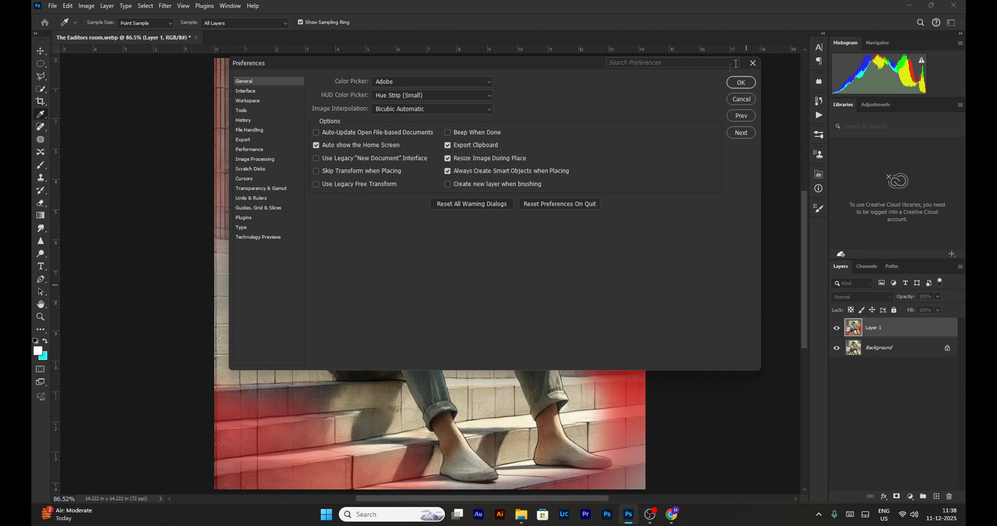
left_click(744, 82)
key("ctrl+j")
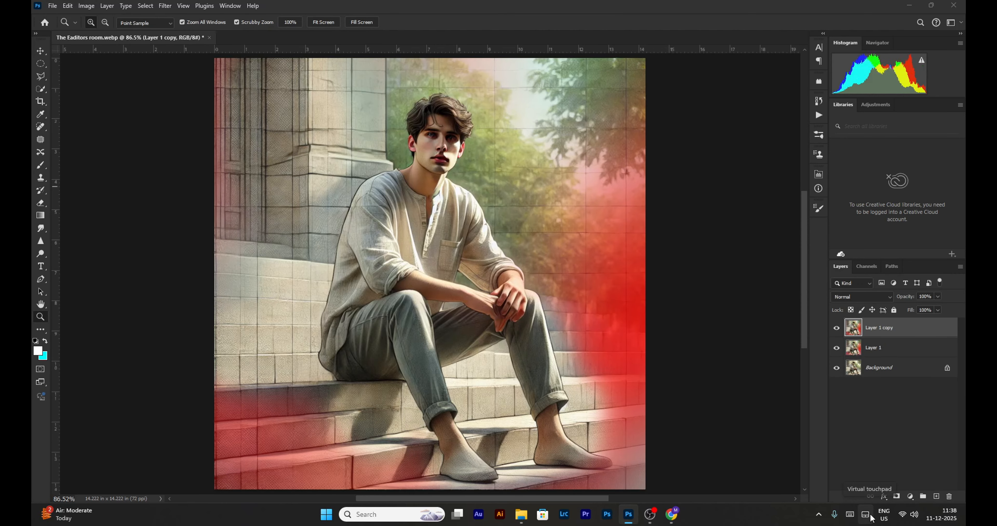
key("i")
key("ctrl+k")
left_click(753, 63)
key("z")
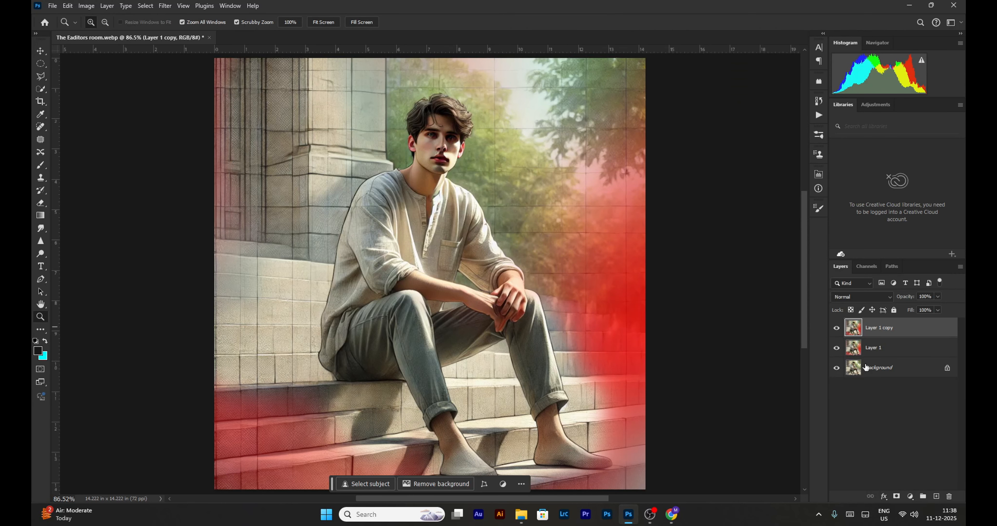
Isolate the seated man on Layer 1 copy with Select and Mask and output the cutout to a new layer
left_click(880, 339)
left_click(878, 332)
key("w")
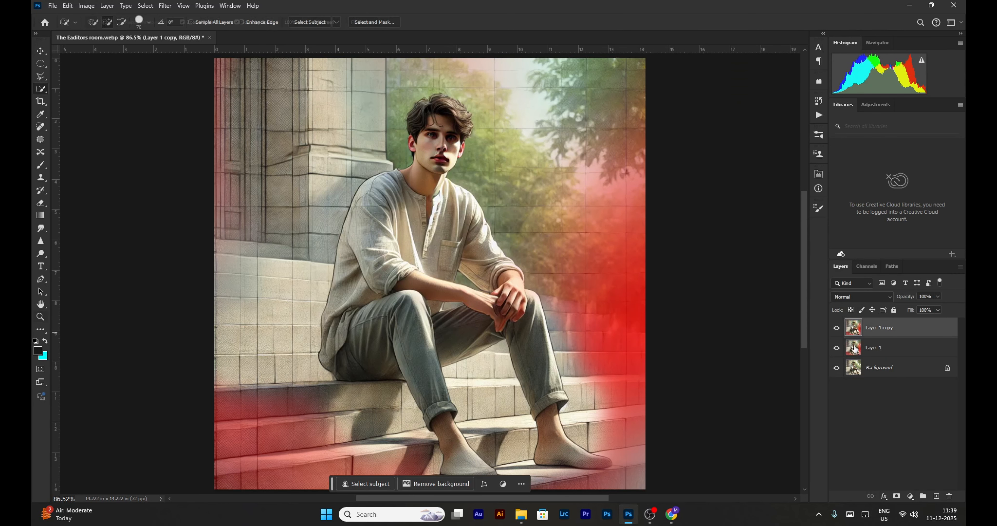
left_click(374, 22)
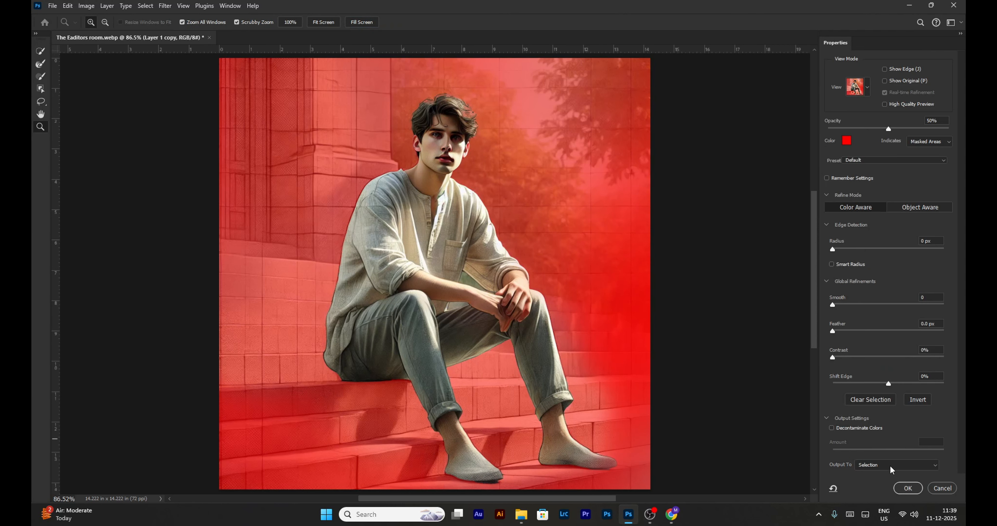
left_click(891, 465)
left_click(888, 469)
left_click(908, 489)
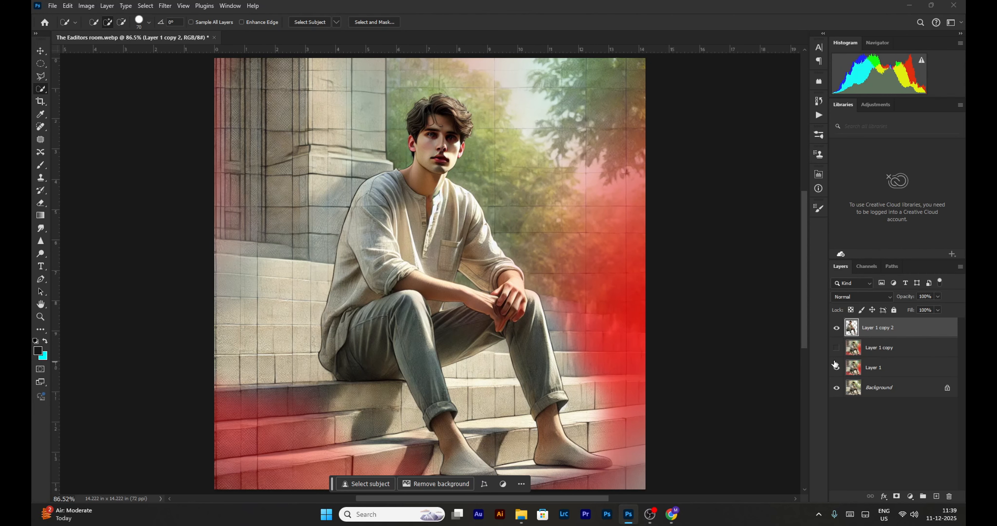
Duplicate the Background layer and hide both the Background copy and Layer 1
left_click(844, 370)
left_click(871, 393)
key("ctrl+j")
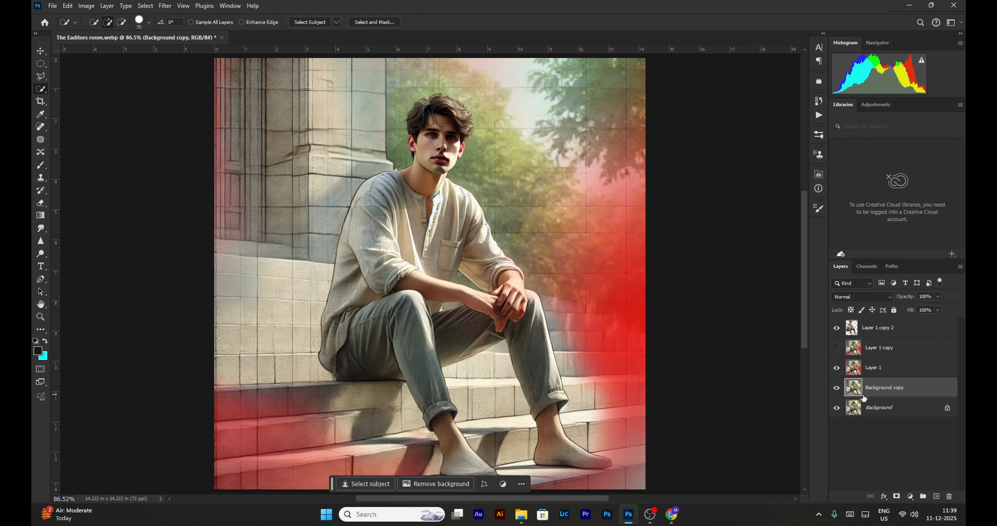
left_click(836, 388)
left_click(836, 368)
Activate the Art History Brush and make the selected Background copy layer visible
key("z")
left_click(488, 283)
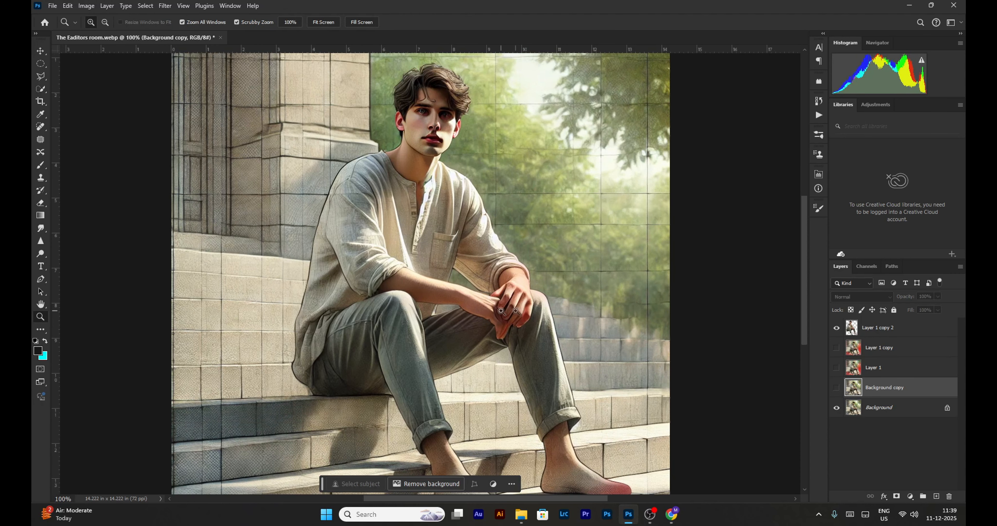
key("y")
key("shift+y")
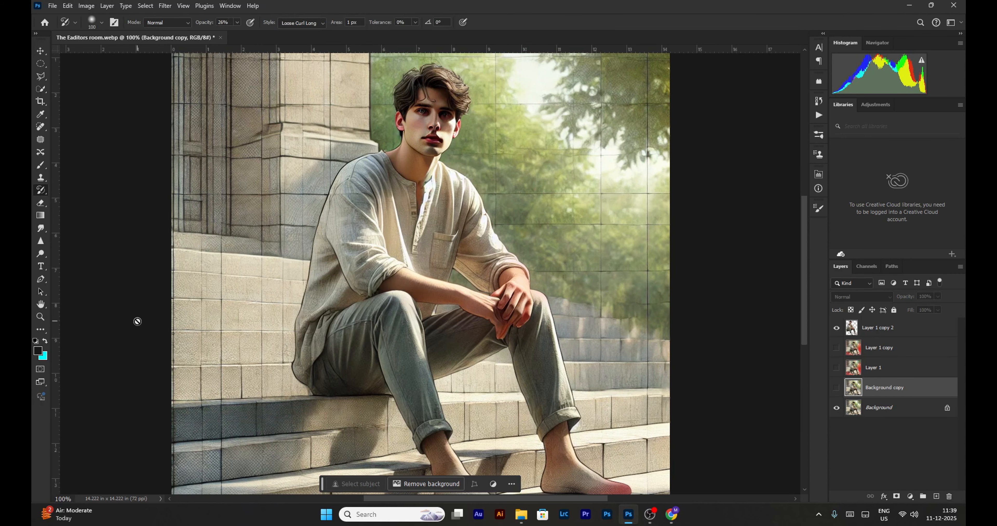
right_click(41, 192)
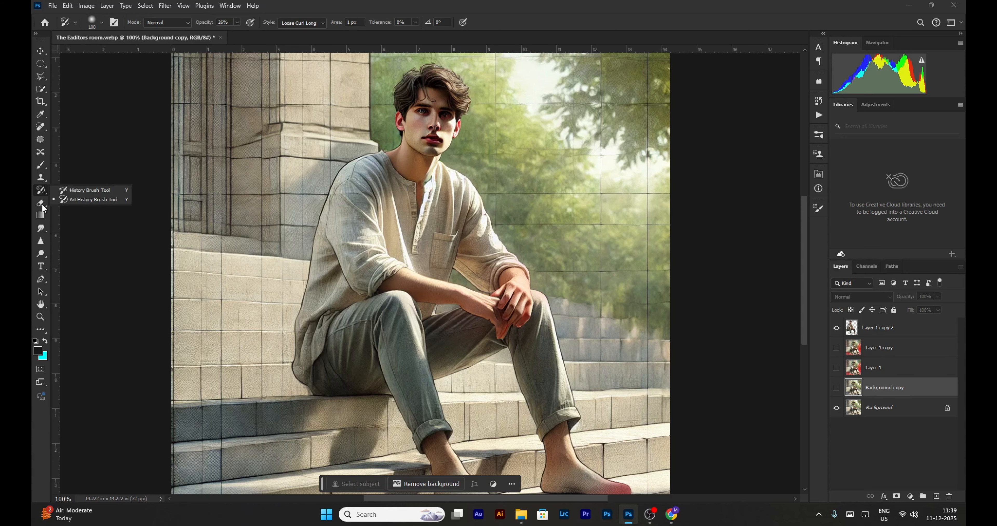
scroll(483, 180, "up", 1)
left_click(874, 386)
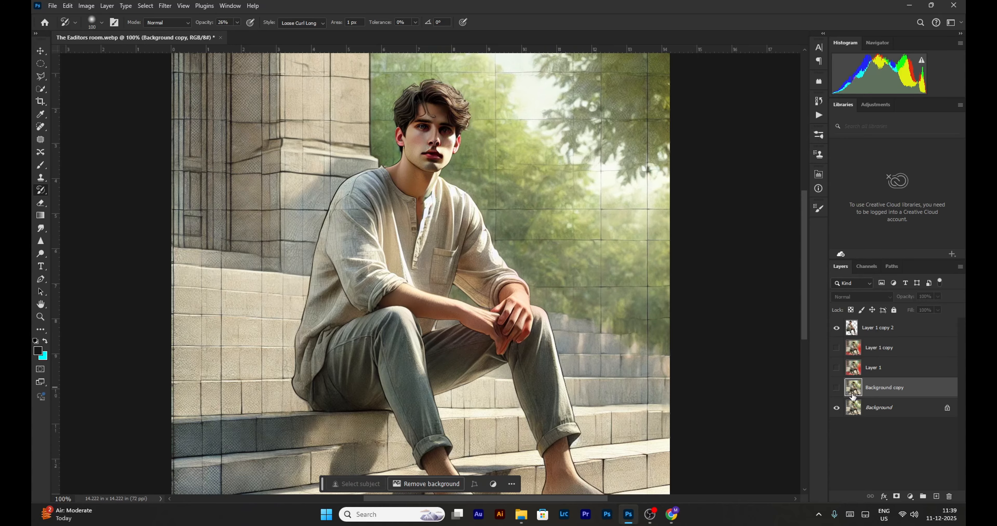
left_click(836, 388)
scroll(528, 211, "up", 3)
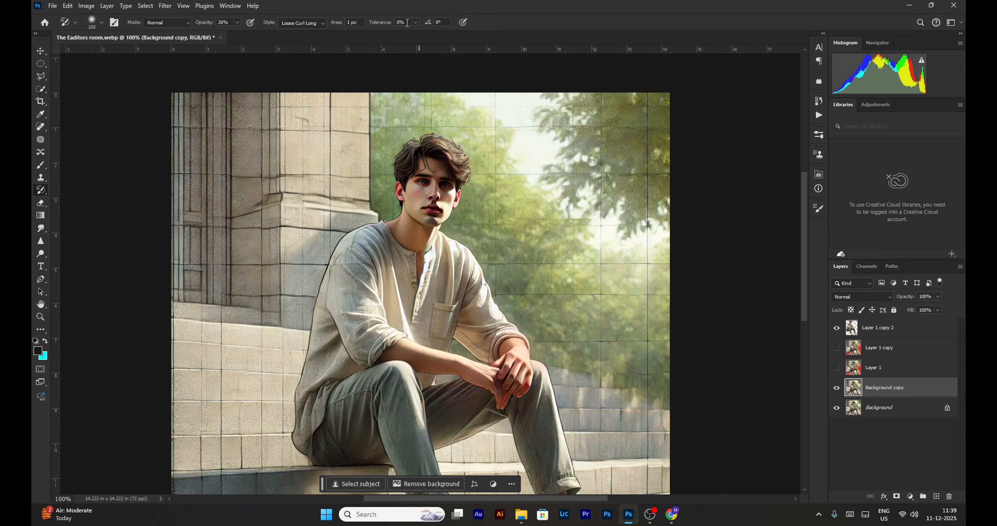
Set the Art History Brush tolerance to 1% and paint Loose Curl Long strokes over the scenery around the man
left_click(381, 25)
left_click(633, 207)
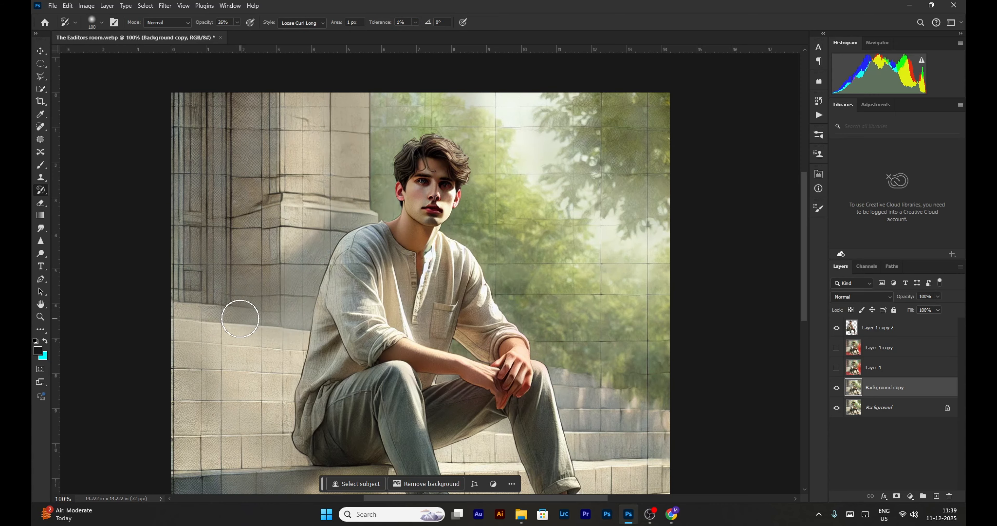
mouse_move(639, 300)
left_mouse_down()
mouse_move(543, 176)
mouse_move(345, 117)
mouse_move(246, 176)
mouse_move(189, 275)
mouse_move(210, 174)
left_mouse_up()
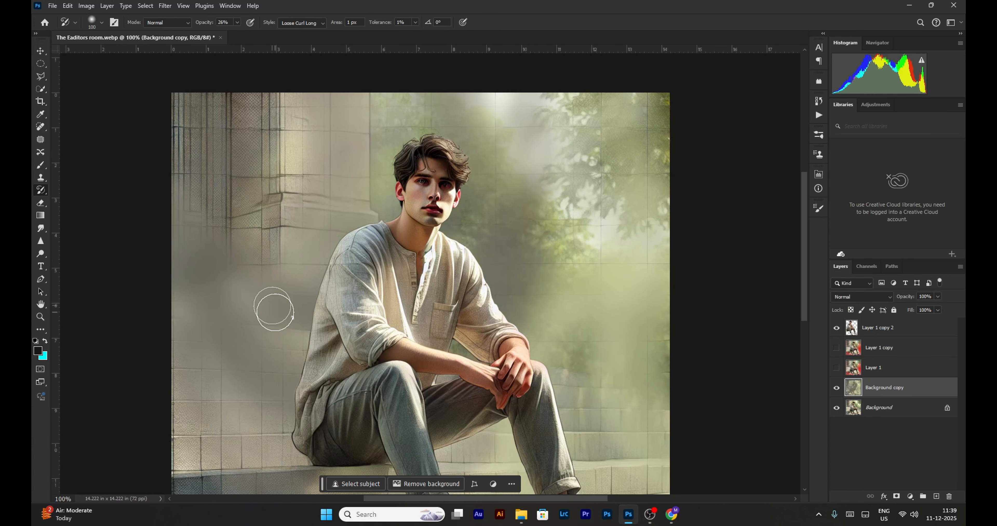
Undo the last four Art History Brush strokes on the Background copy
key("ctrl+z")
key("ctrl+z")
key("ctrl+z")
key("ctrl+z")
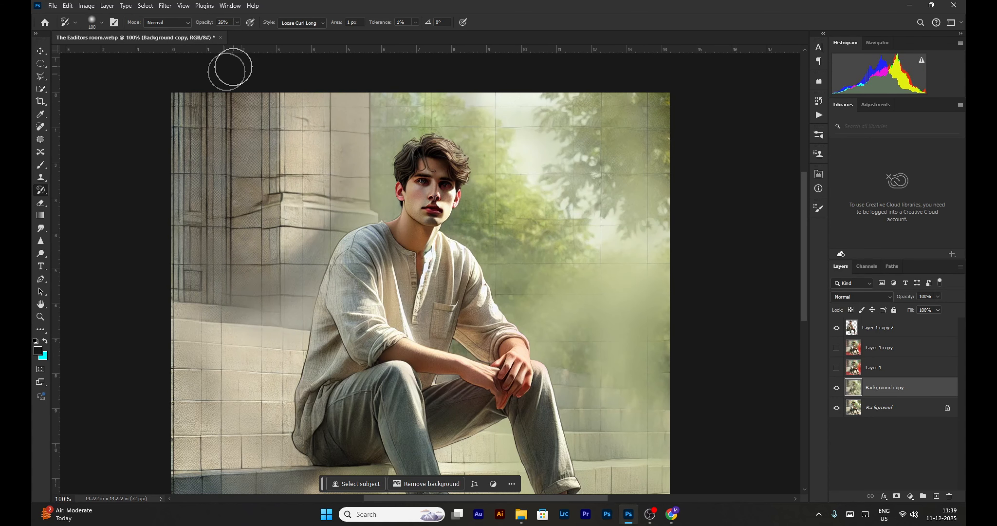
Choose another Art History Brush style and paint over the column, wall and foliage on the Background copy
left_click(312, 23)
left_click(296, 65)
mouse_move(244, 147)
left_mouse_down()
mouse_move(363, 151)
mouse_move(194, 403)
mouse_move(682, 307)
mouse_move(568, 183)
mouse_move(583, 248)
left_mouse_up()
key("z")
left_click_drag(457, 180, 426, 202)
left_click_drag(476, 284, 479, 287)
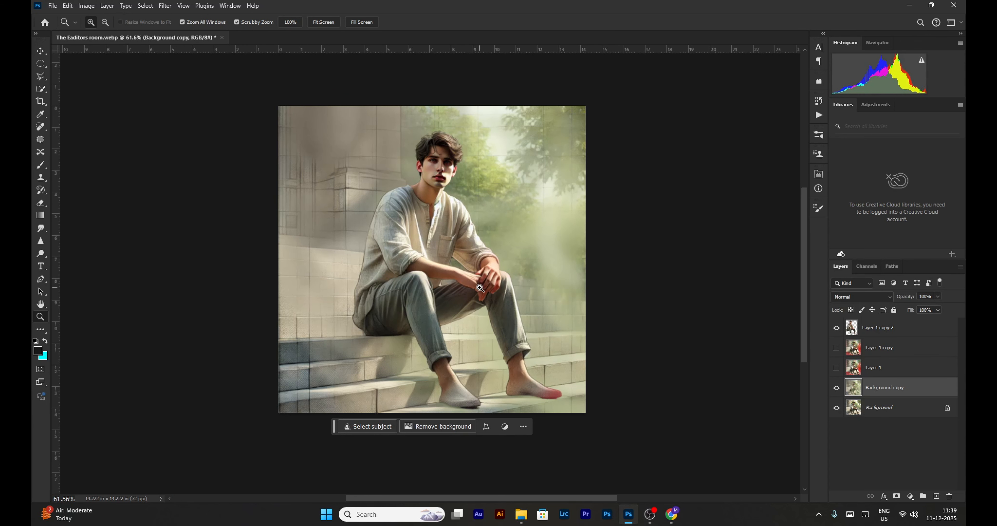